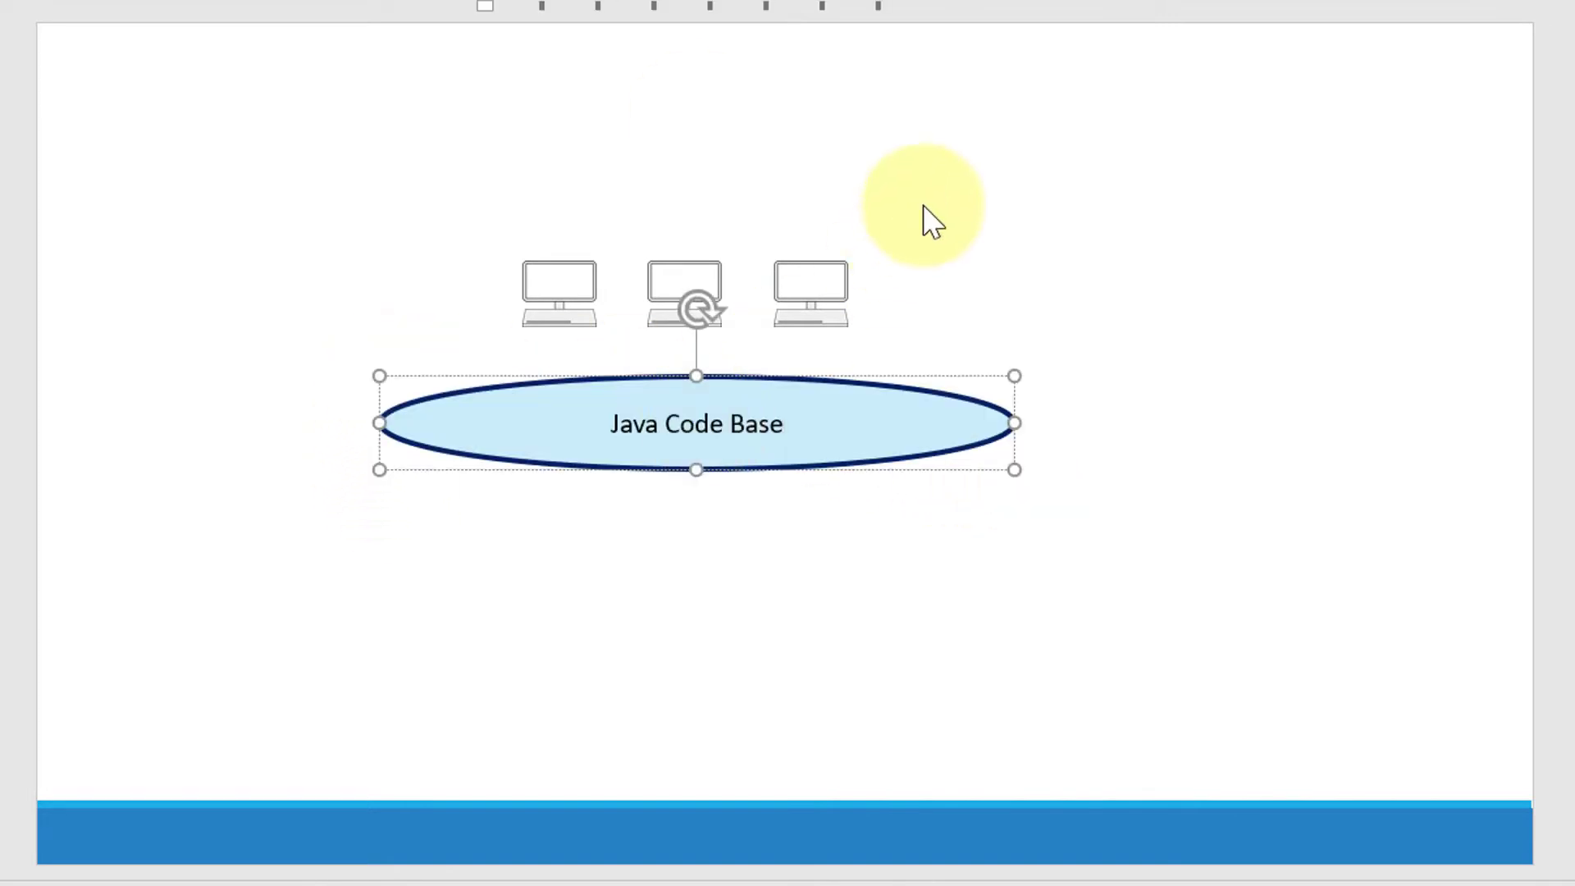
- Draw a rounded rectangle to the right of the computer icons, beside the Java Code Base ellipse
click(947, 174)
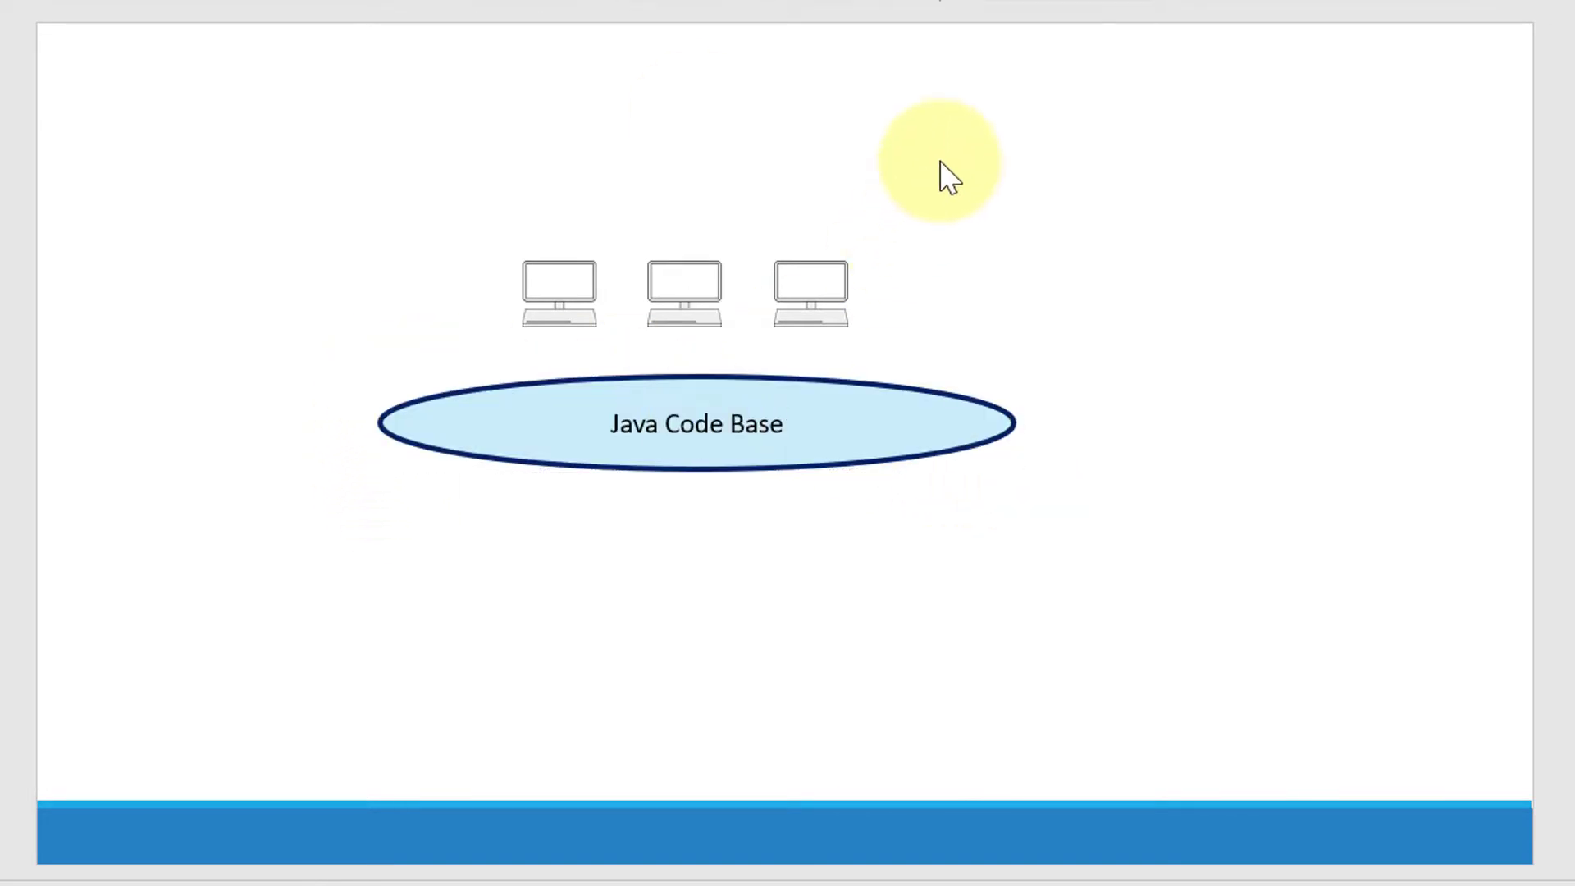
click(903, 6)
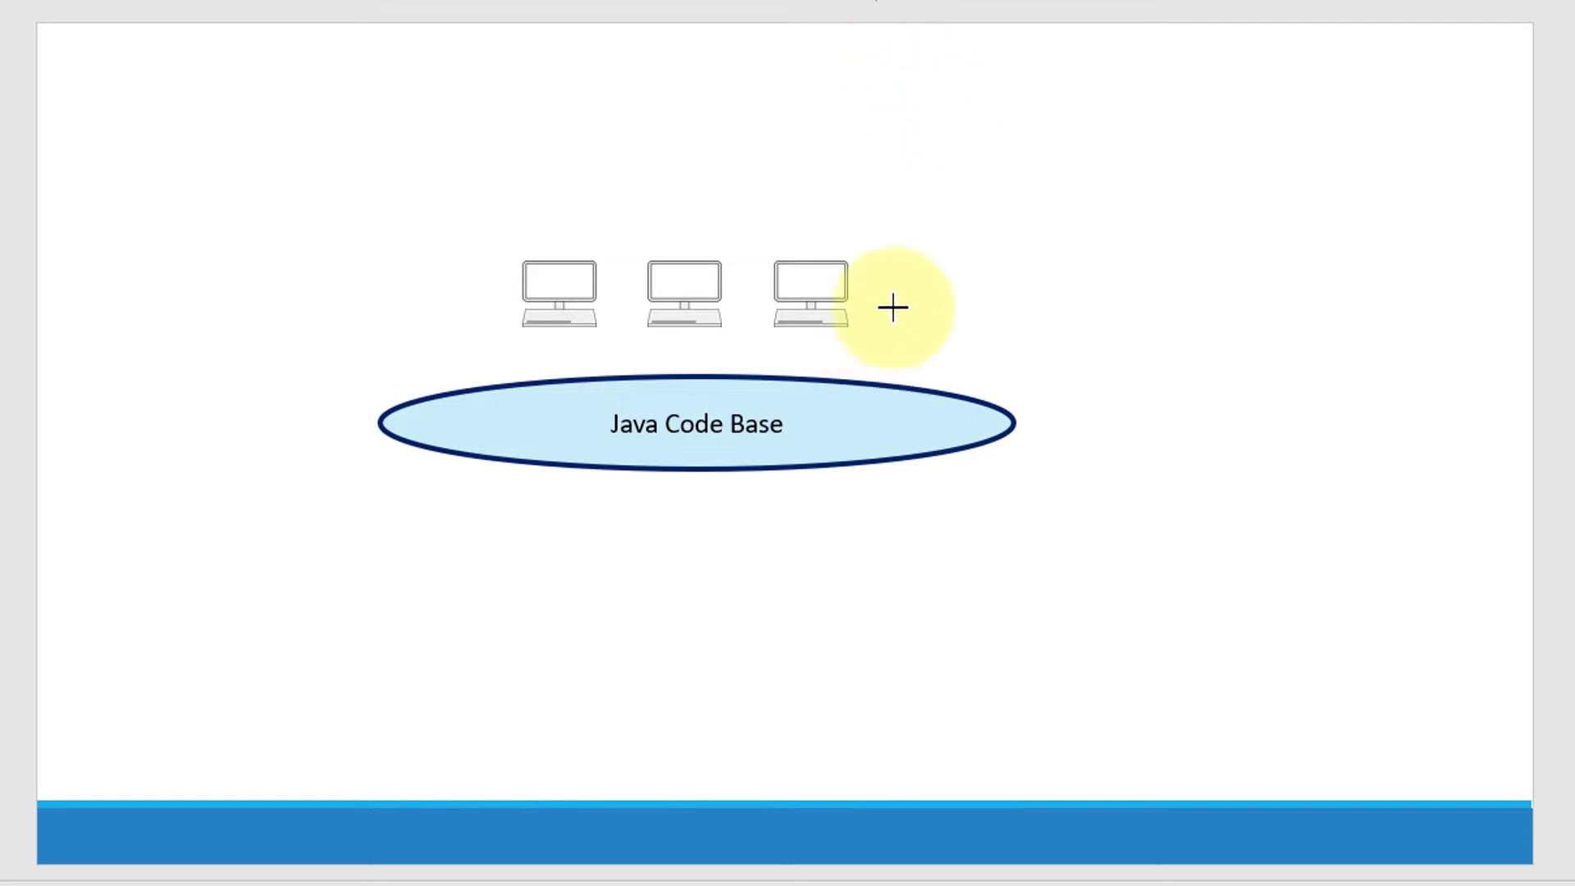
drag(948, 183, 1346, 326)
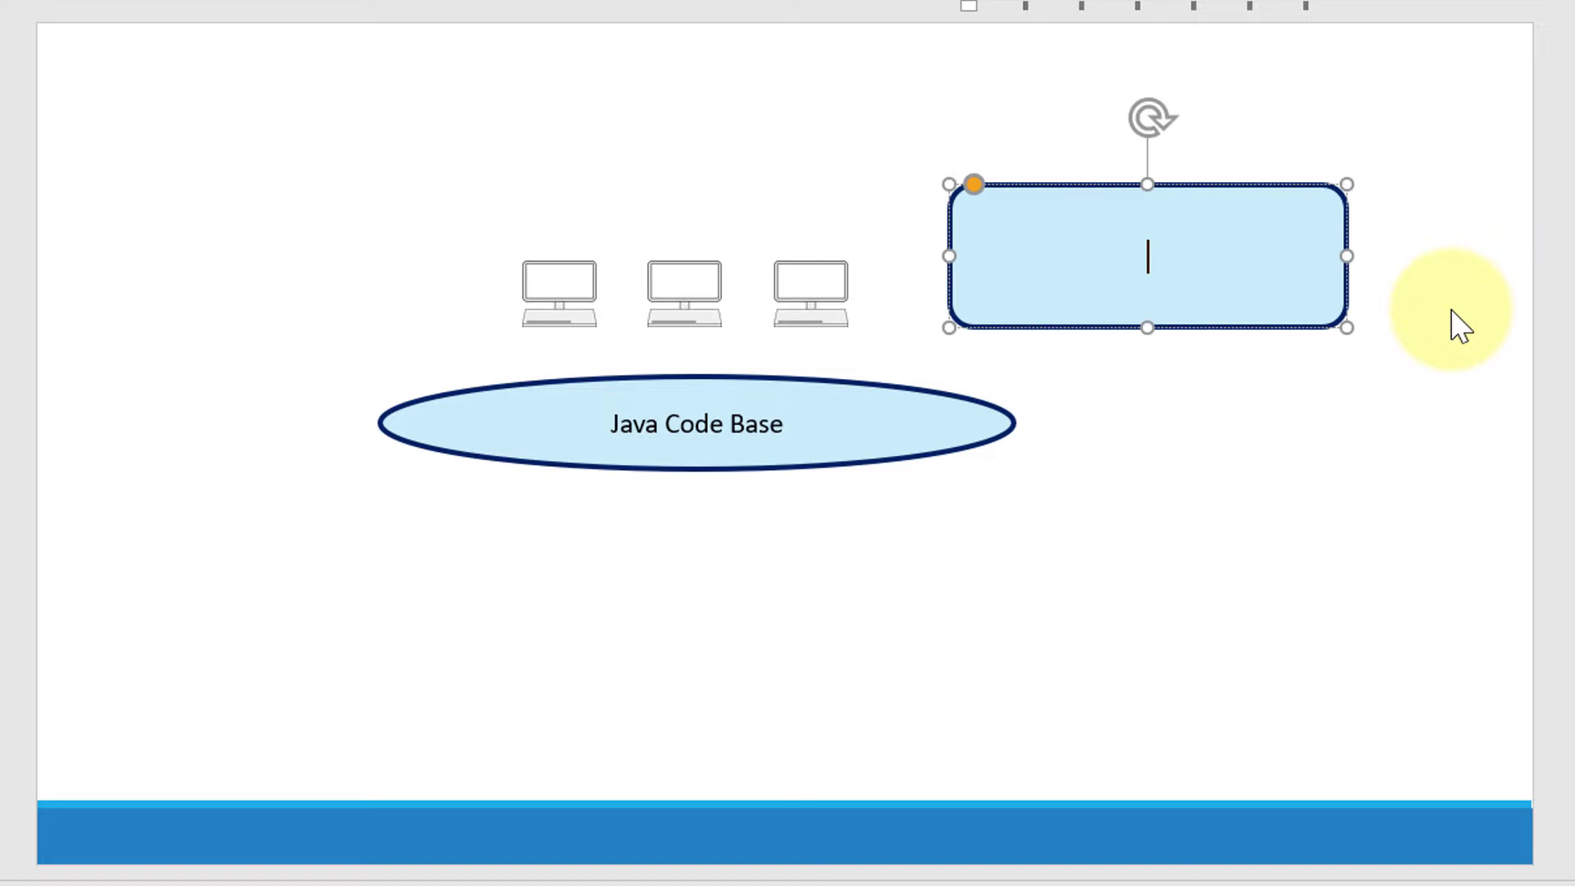
text(Java Code)
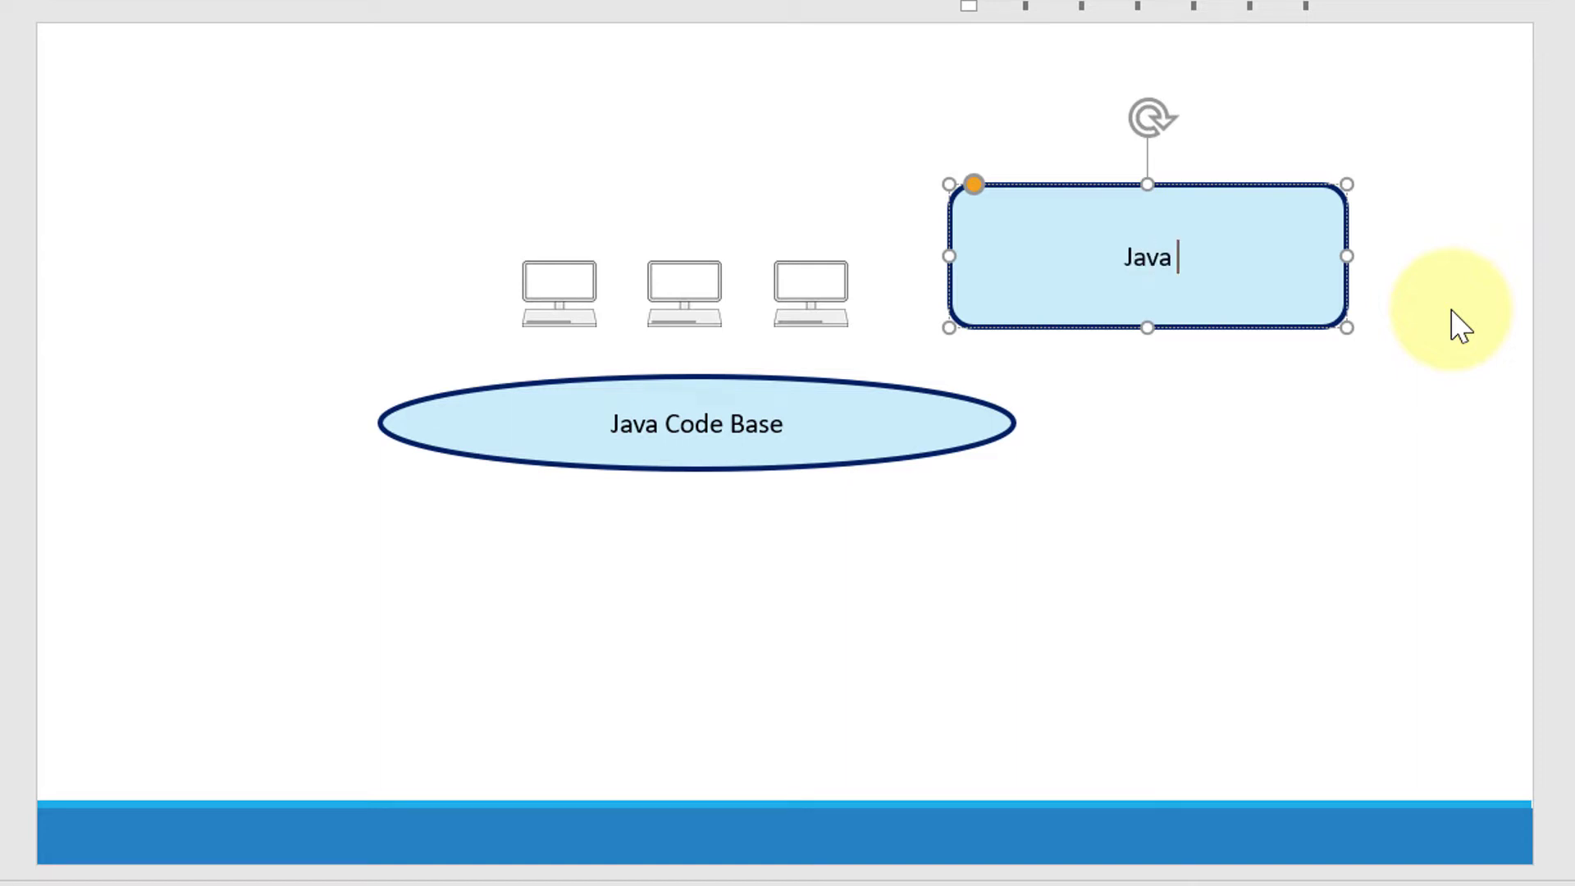